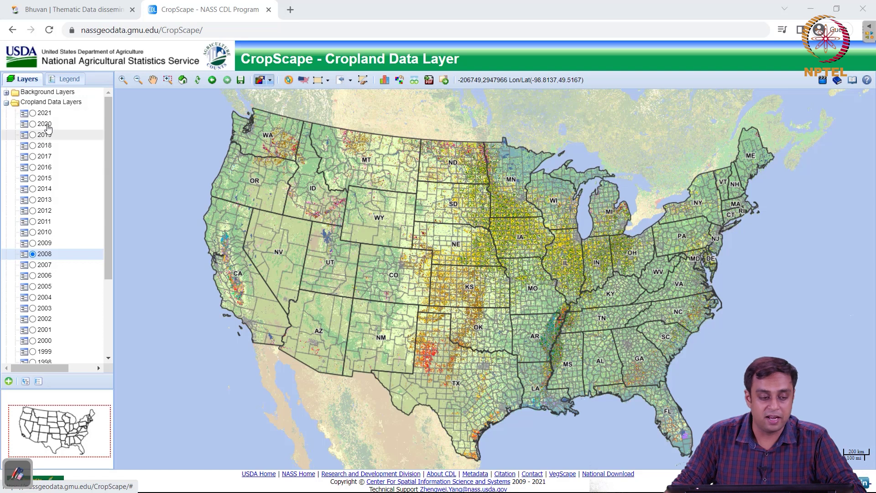
Step: Compare the 2021 and 2008 cropland data layers on the national map, then view the crop legend for 2021
click(33, 114)
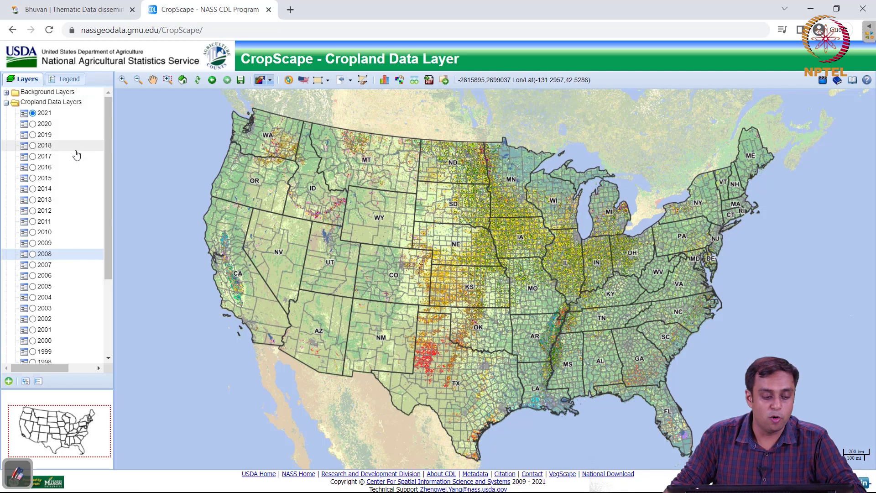
click(33, 254)
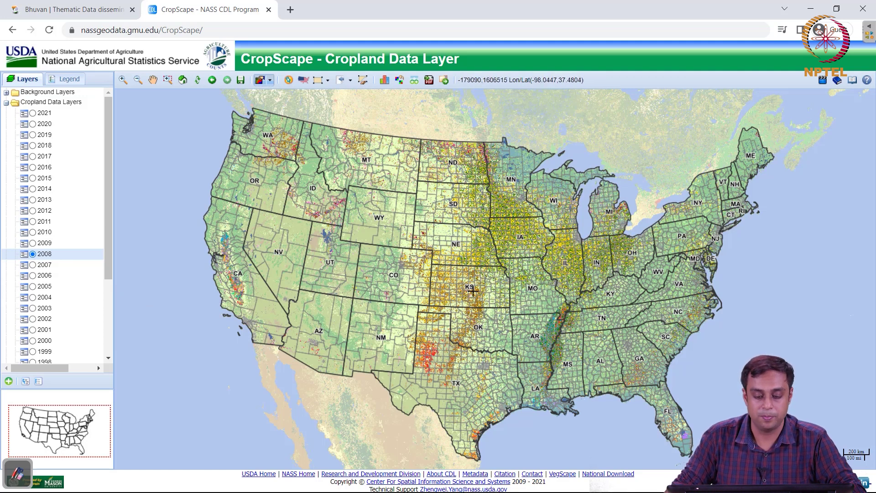
click(33, 113)
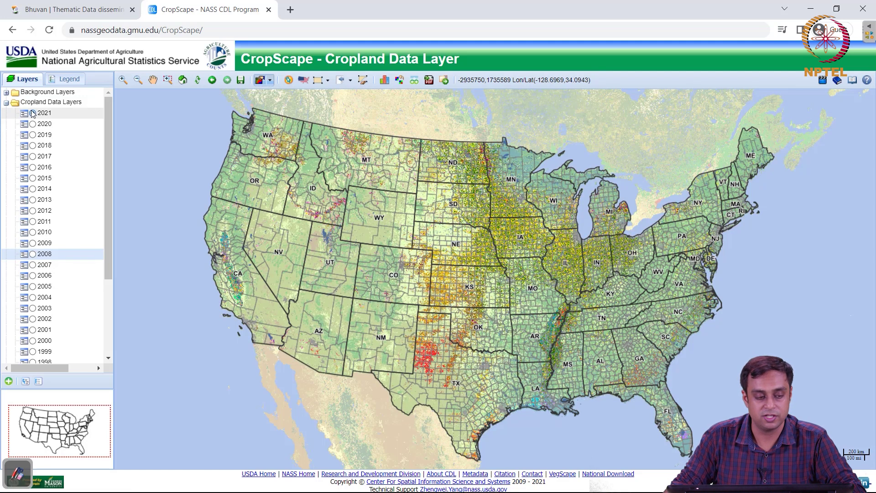
click(32, 113)
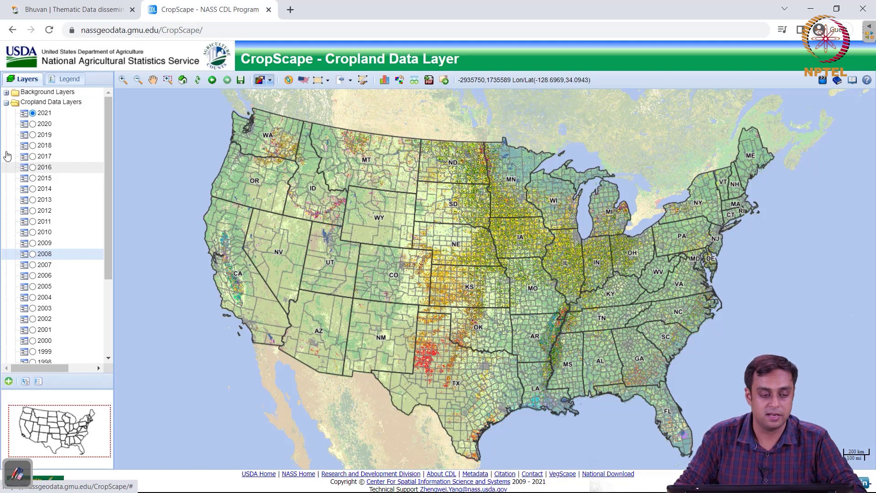
click(55, 81)
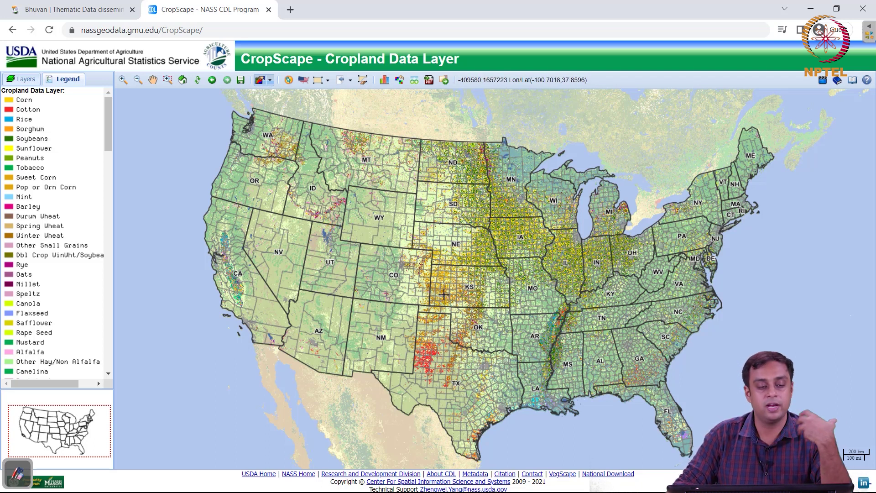
Step: Display the 2018 cropland data layer and define the state of Michigan as the area of interest
click(27, 80)
click(33, 145)
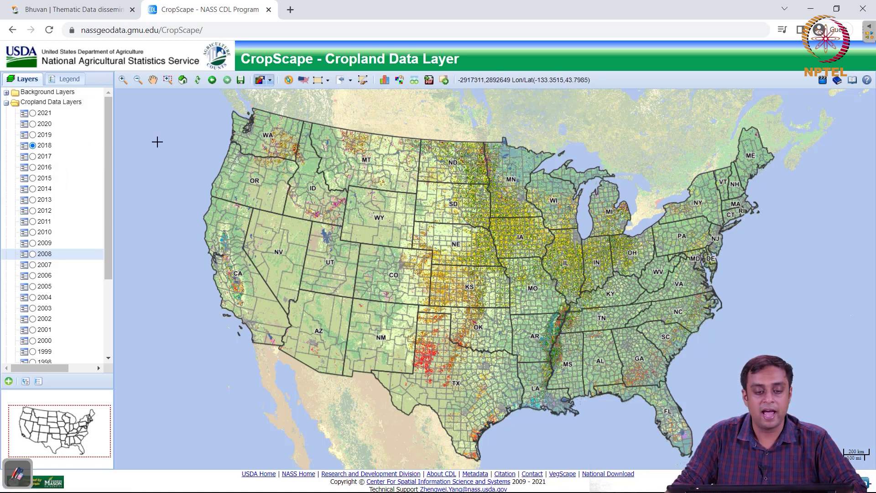
click(303, 81)
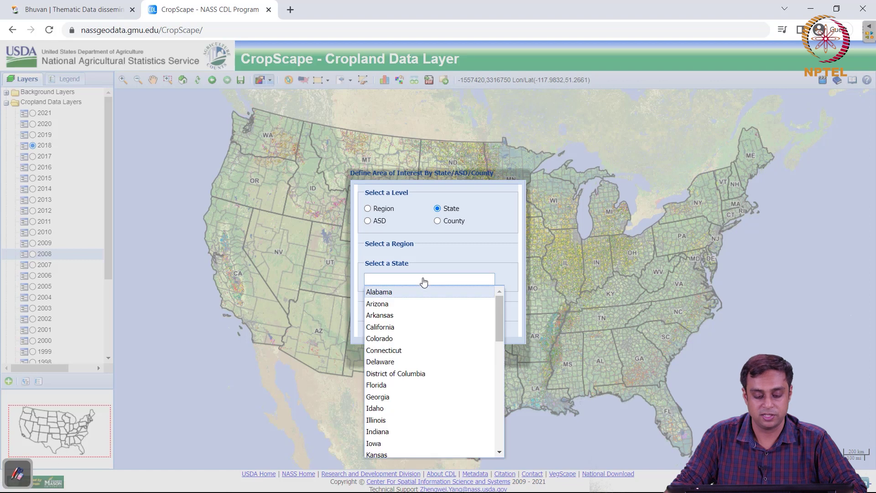
scroll(459, 377, down, 4)
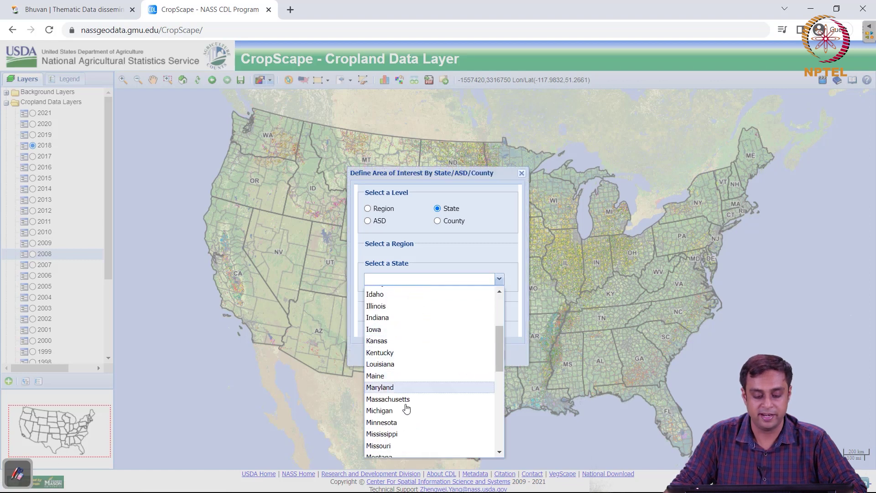
click(404, 410)
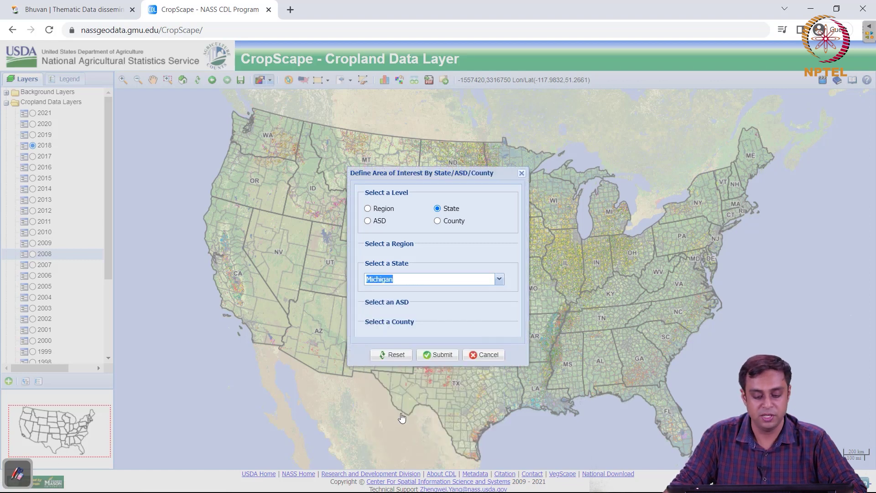
click(443, 356)
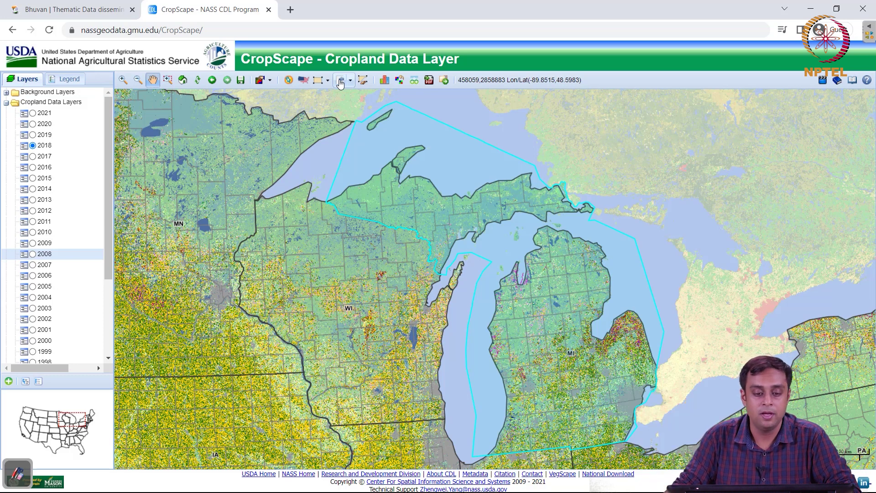
Step: Examine the 2018 cropland statistics for Michigan as a table, a pie chart and a bar chart, and close them
click(384, 82)
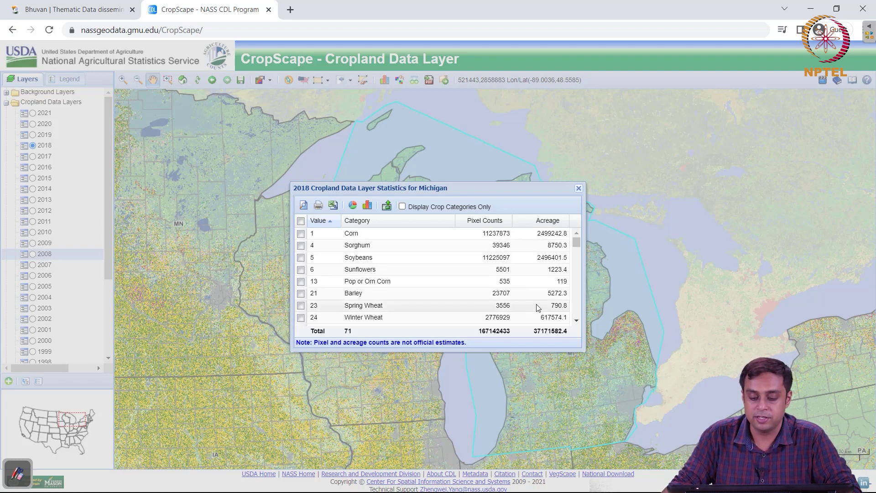
mouse_move(577, 244)
mouse_down()
mouse_move(581, 322)
mouse_move(572, 234)
mouse_up()
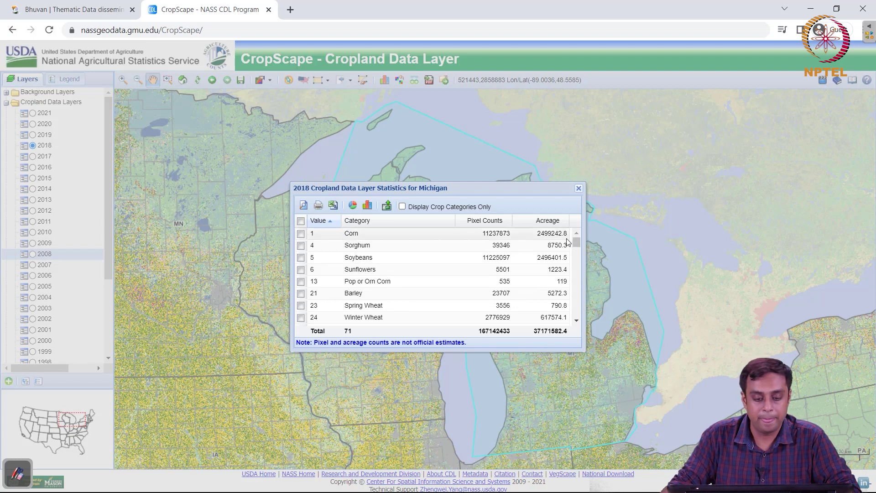
click(352, 209)
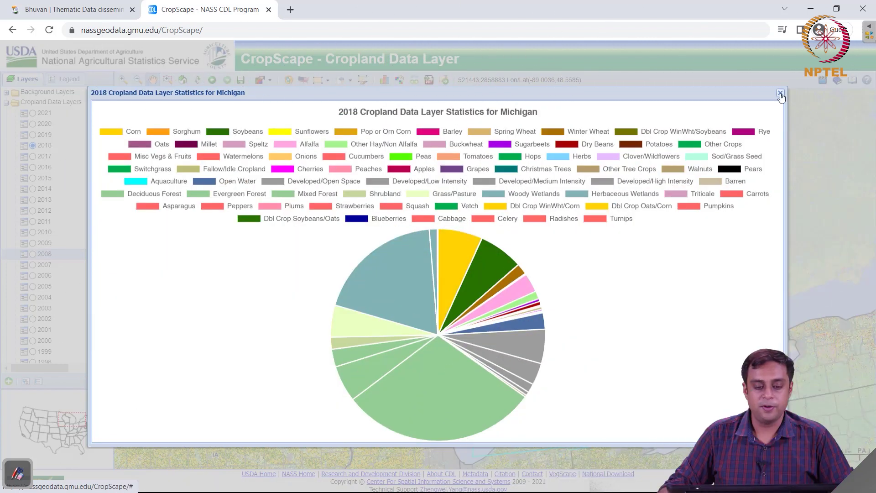
click(780, 93)
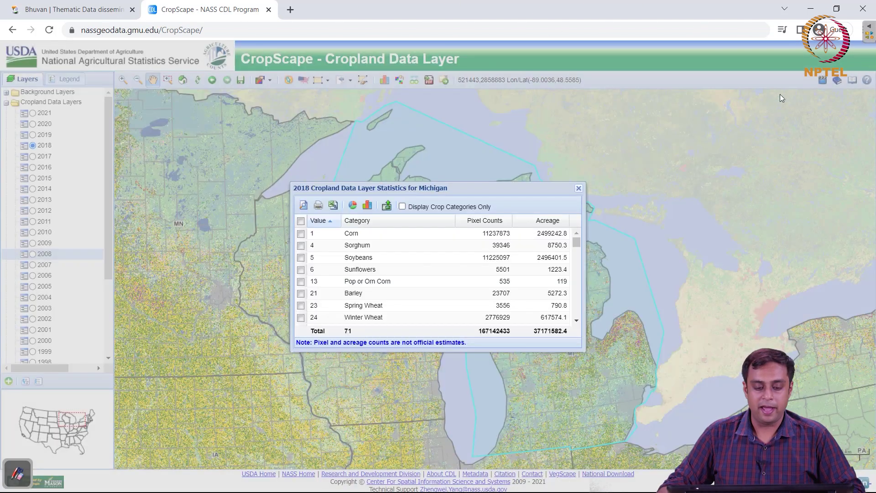
click(367, 207)
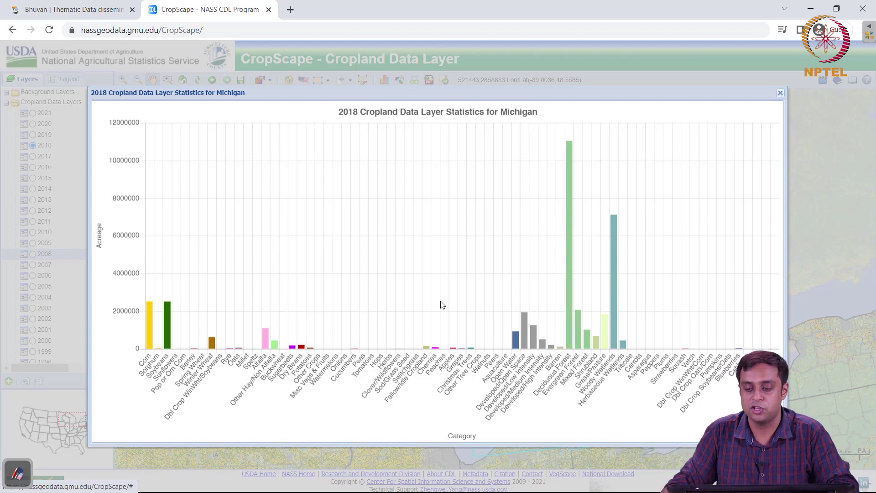
click(780, 94)
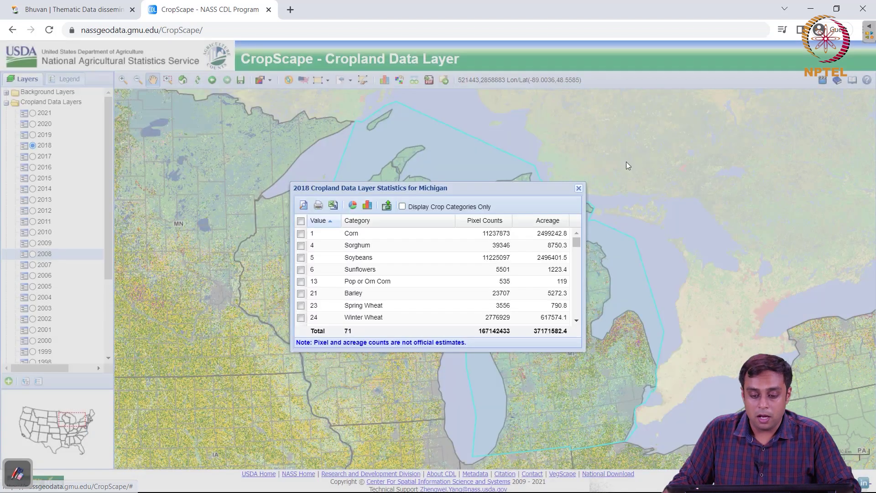
click(578, 188)
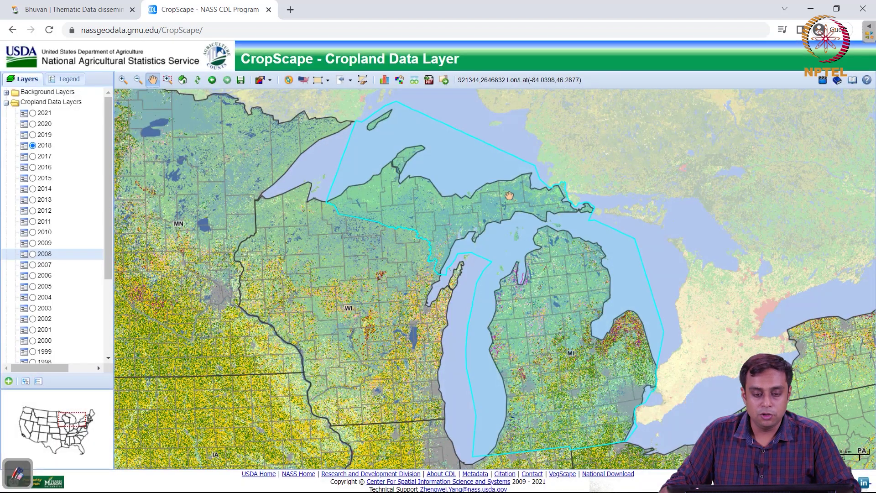
Step: Run a change analysis on the Michigan area with 2008 as the reference year and 2021 as the other year
click(399, 82)
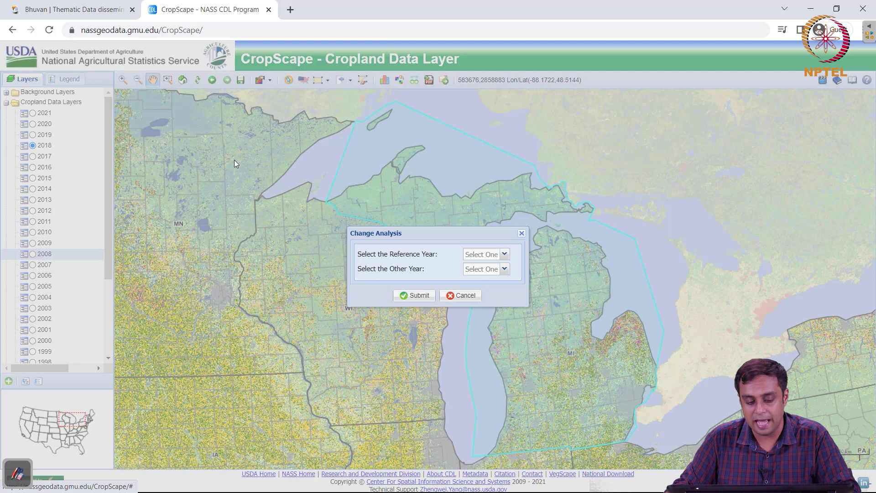
click(503, 254)
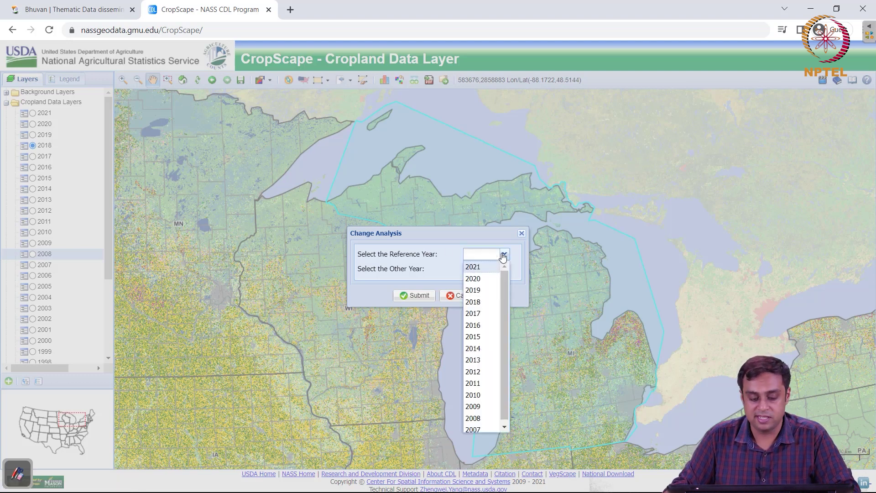
click(476, 418)
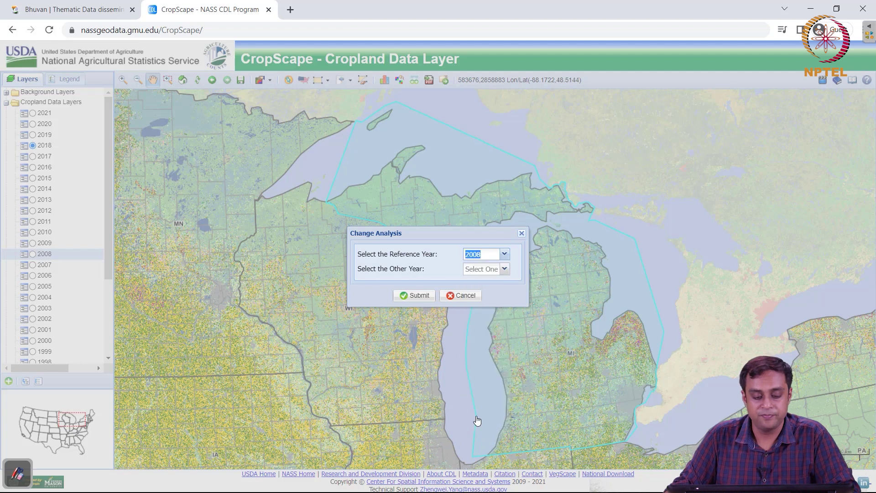
click(503, 269)
click(486, 285)
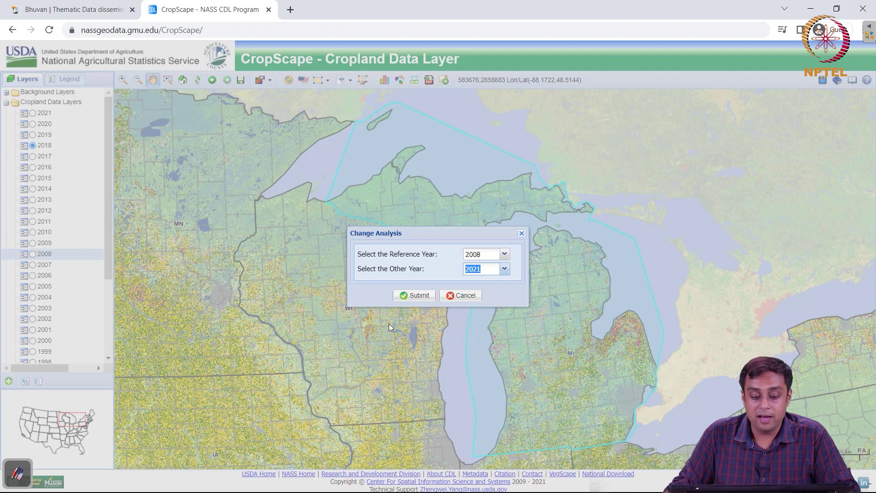
click(398, 298)
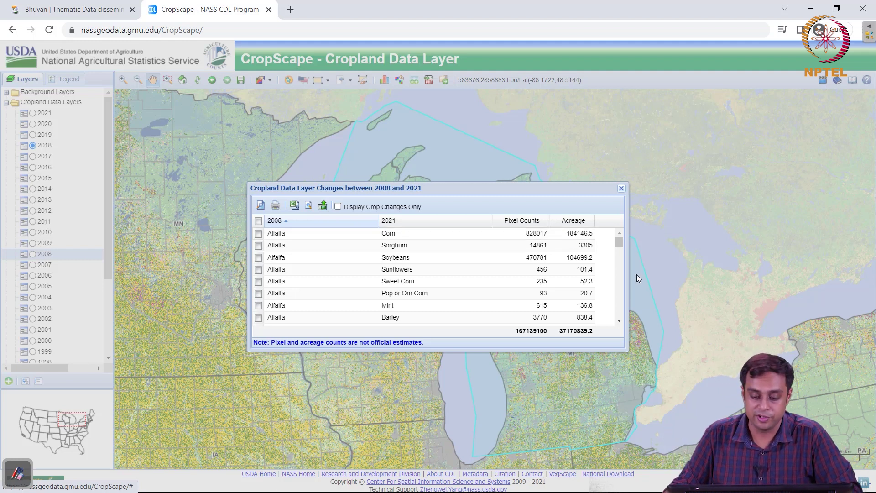
Step: Browse the table of crop changes between 2008 and 2021, mark the Alfalfa to Corn row, and close the results
drag(620, 242, 625, 271)
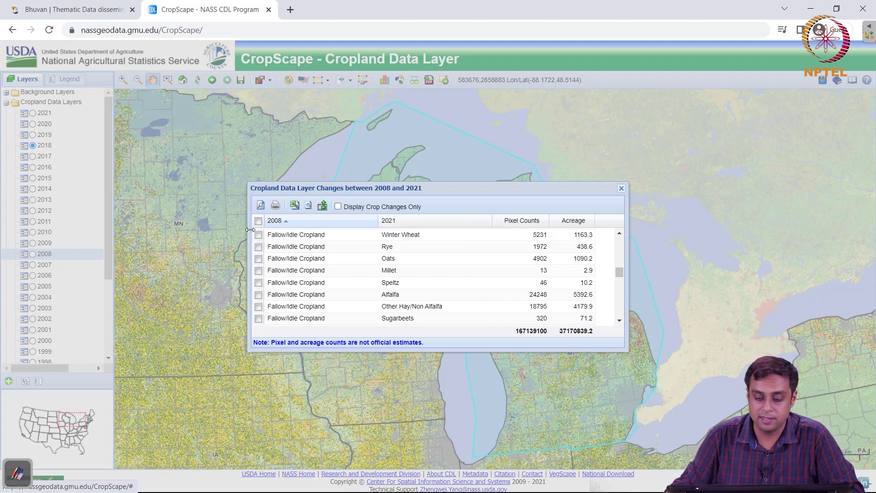
drag(620, 272, 619, 240)
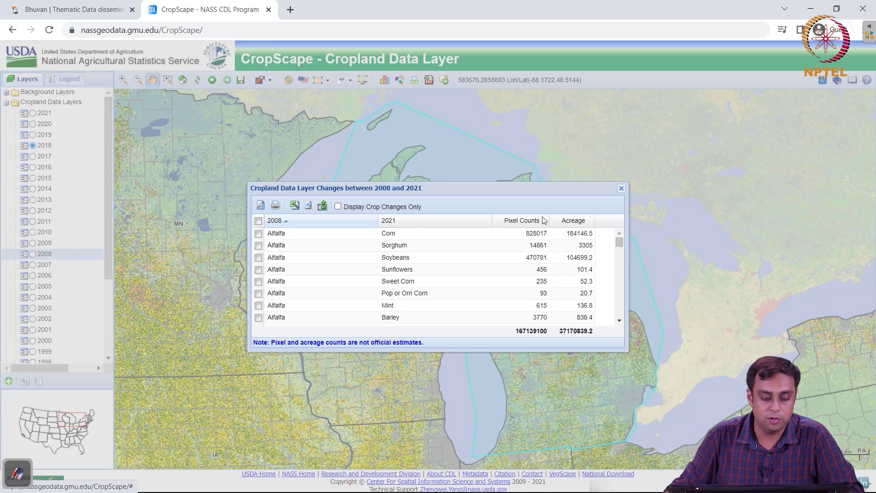
click(258, 234)
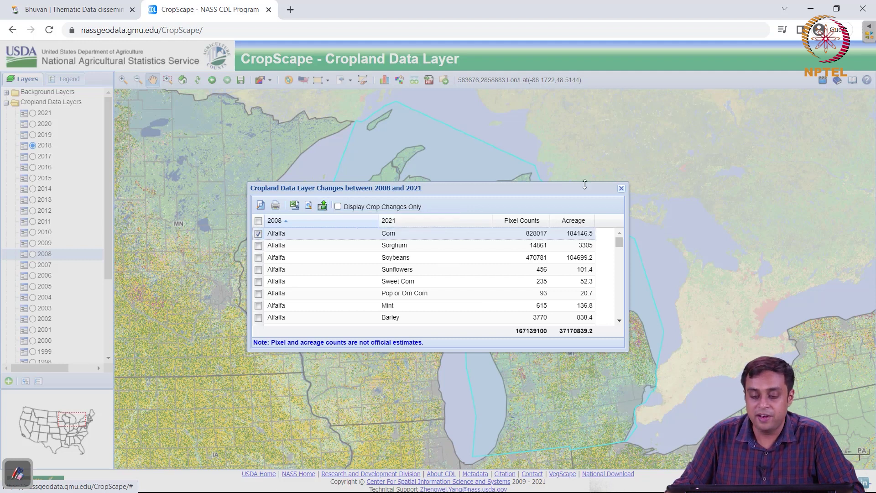
click(621, 188)
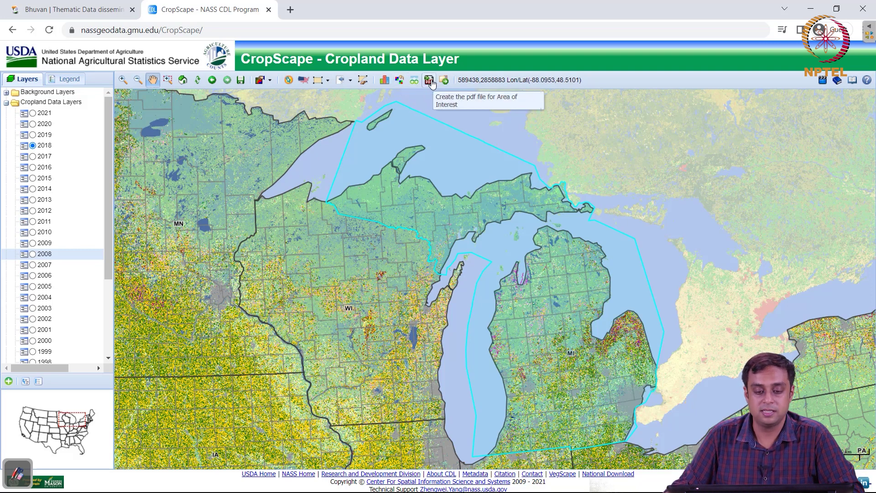
Step: Set up a swipe comparison of the current view with 2021 CDL as the front layer and 2008 CDL as the back layer
click(420, 83)
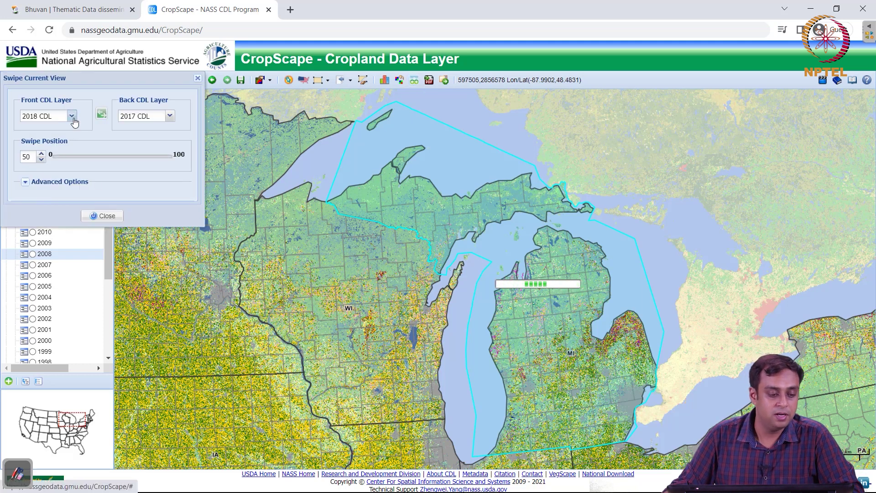
click(71, 116)
click(45, 126)
click(169, 116)
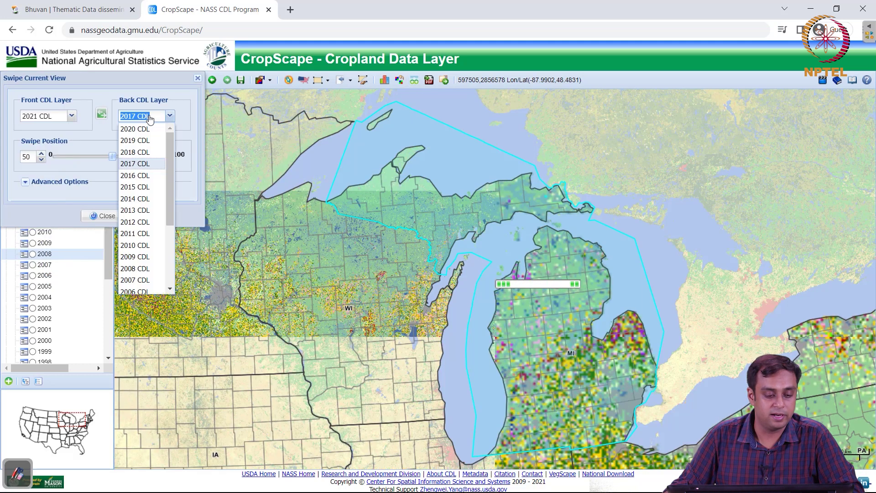
click(135, 268)
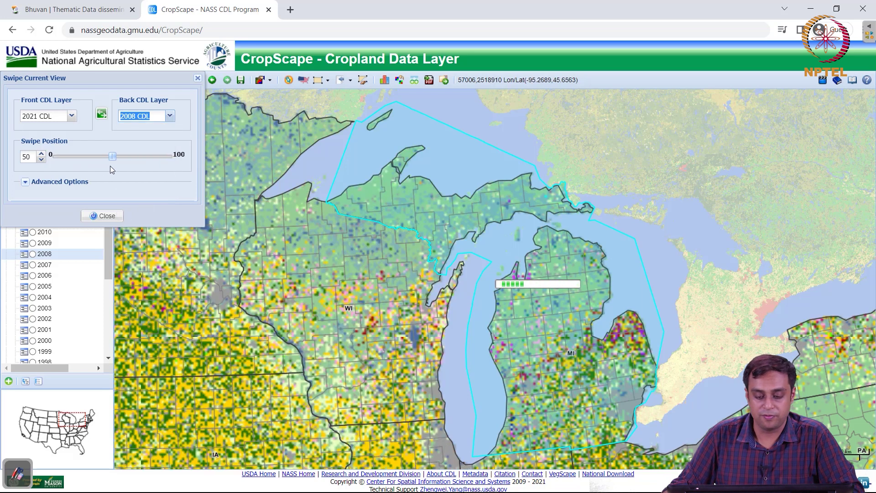
Step: Sweep the swipe position back and forth between 90 and 0 to compare the 2021 and 2008 layers over Michigan
drag(113, 157, 158, 169)
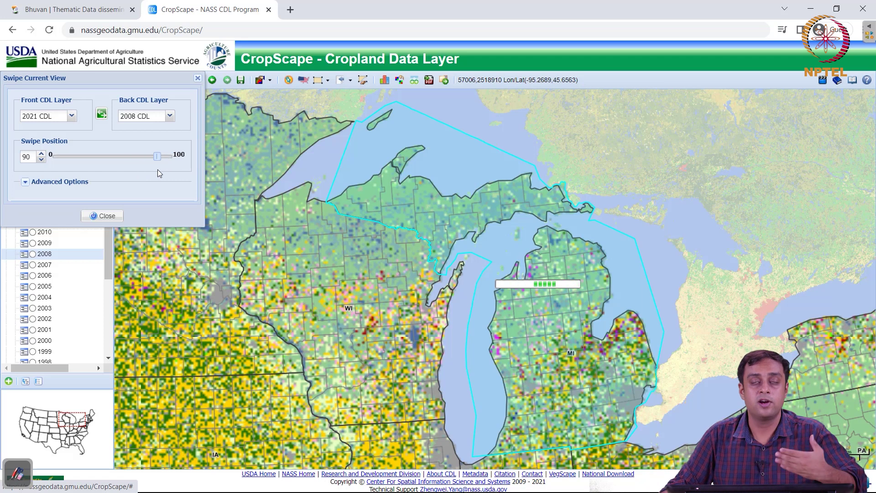
drag(160, 169, 177, 140)
click(52, 156)
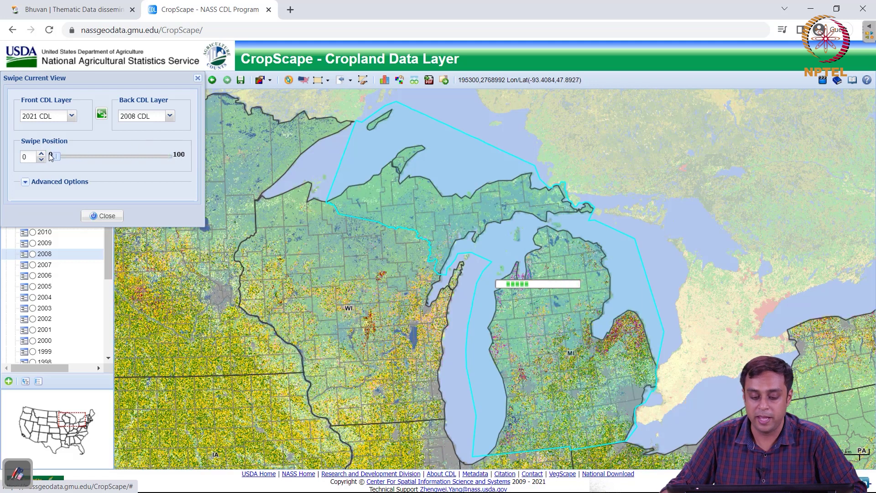
drag(51, 156, 158, 139)
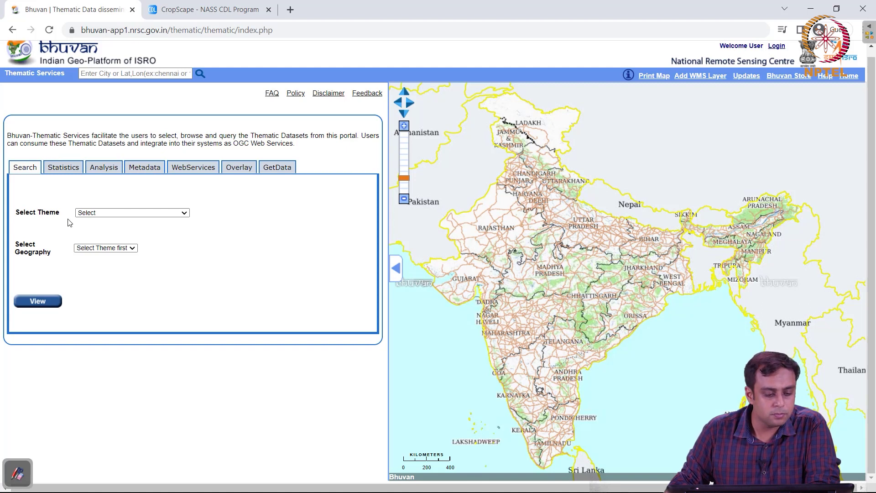
Step: On the Bhuvan thematic services page, select the theme Land Use Land Cover(50K):2005-06 and the geography ASSAM
click(104, 212)
click(112, 232)
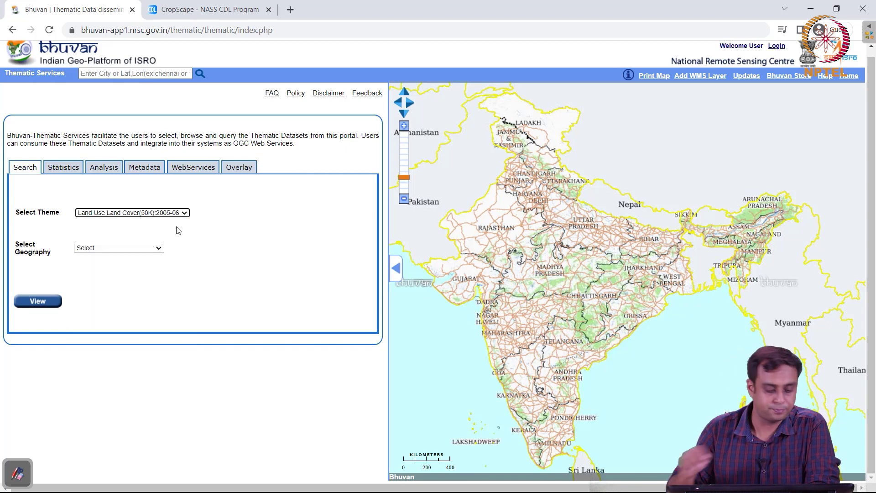
click(146, 249)
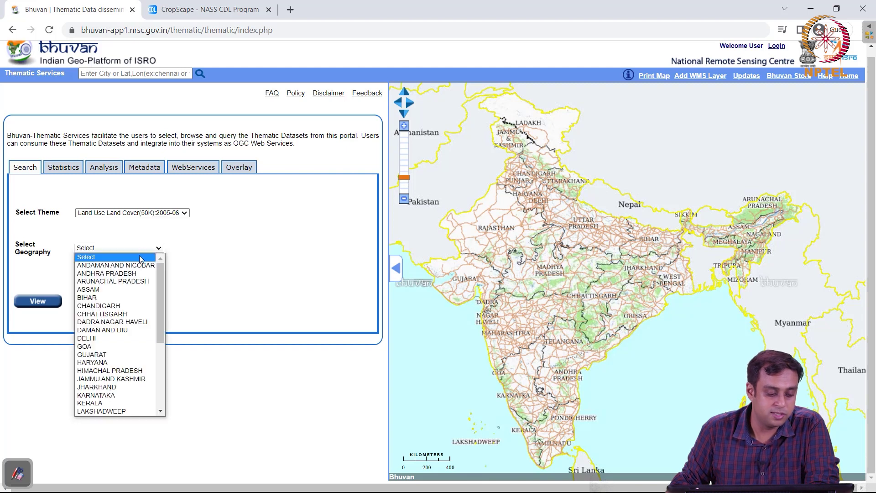
click(123, 289)
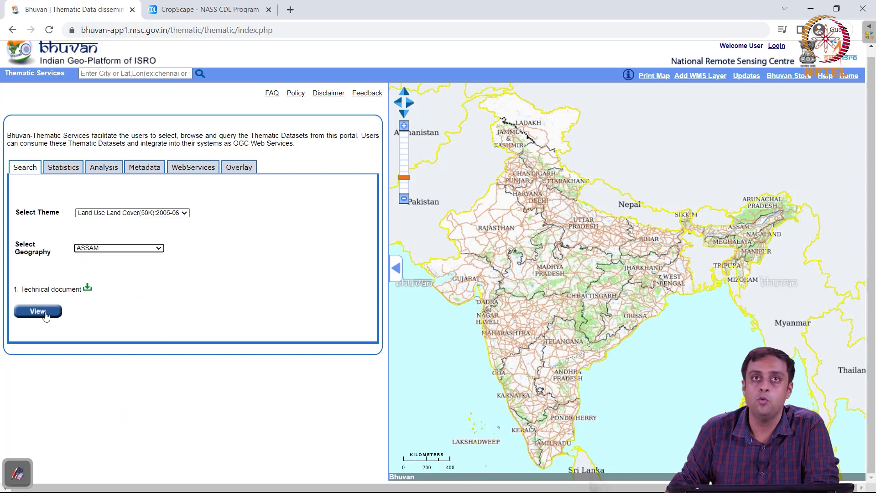
Step: Display the Assam Land Use Land Cover(50K):2005-06 map and overlay the Rediff Maps navigational layer
click(45, 314)
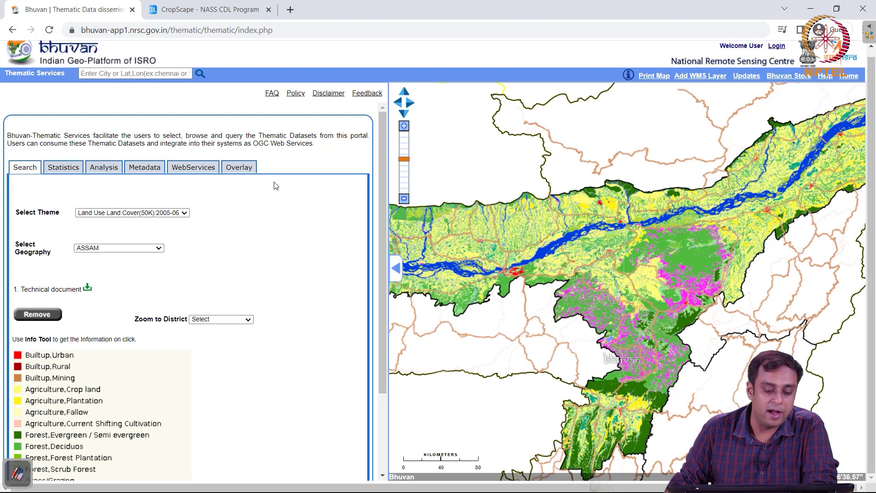
click(237, 167)
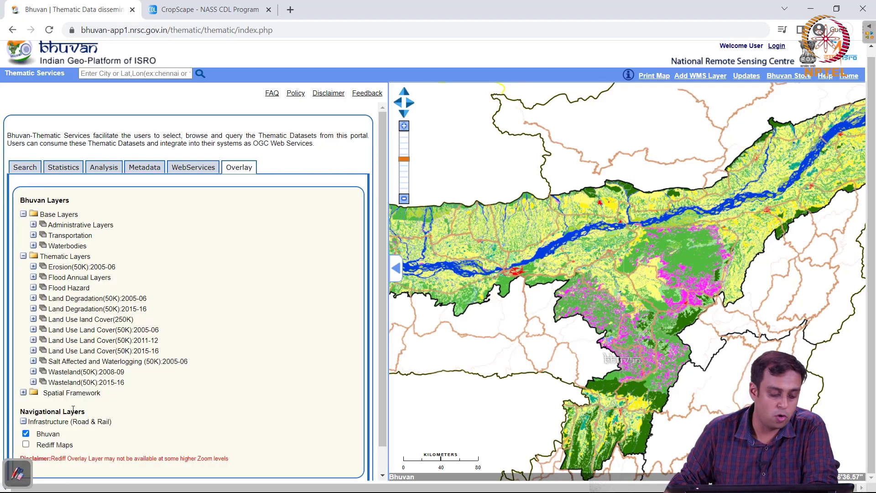
click(26, 445)
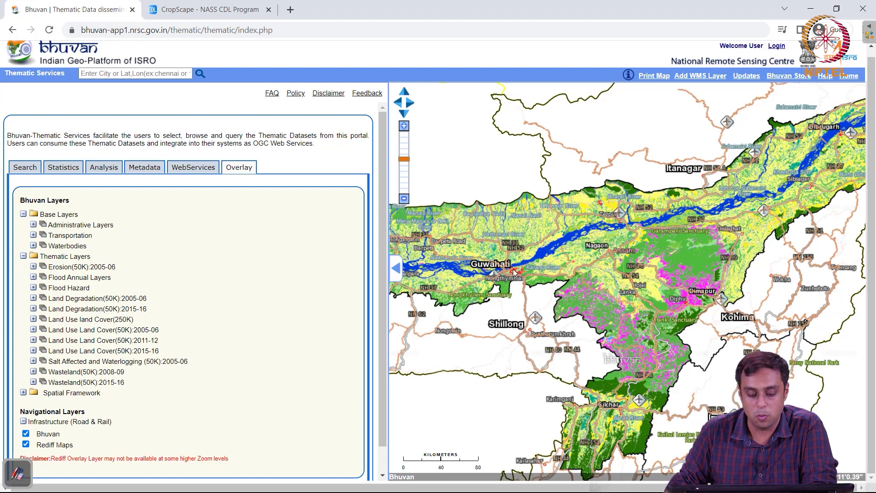
Step: Draw a rectangular area of interest over Guwahati's urban area, generate its LULC spatial analysis report and highlight the selected area's size
click(404, 126)
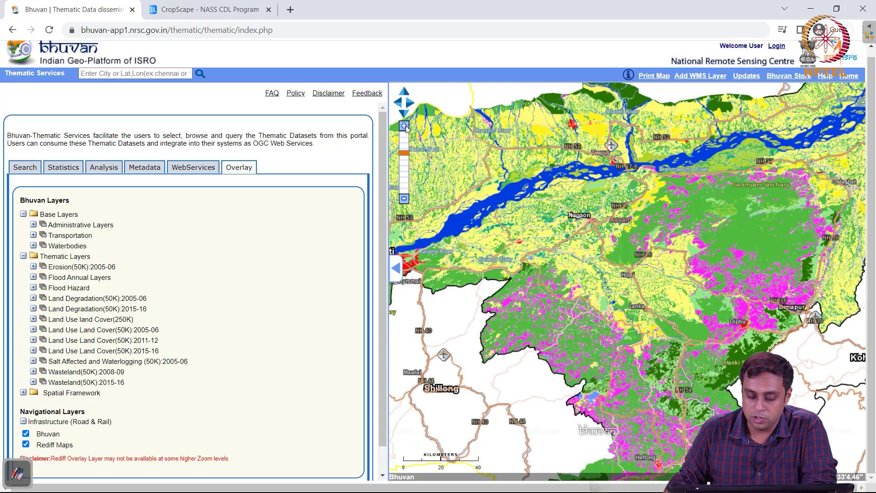
drag(437, 273, 618, 269)
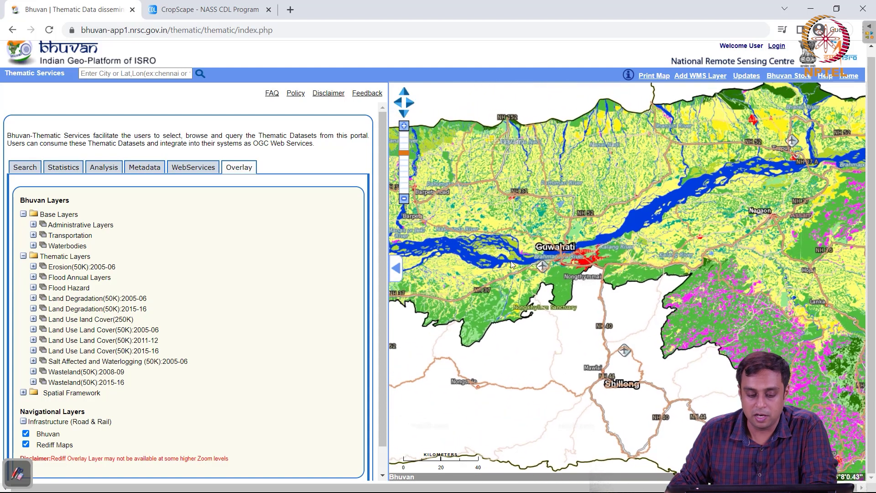
click(404, 125)
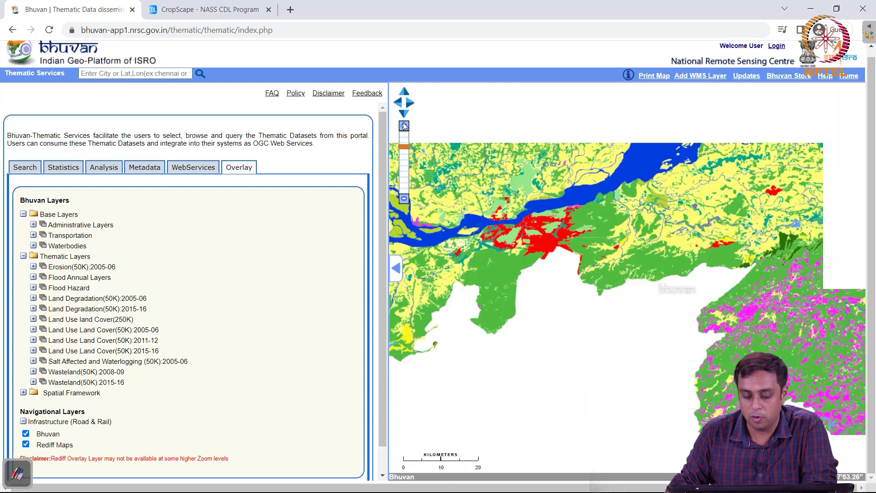
drag(550, 283, 590, 361)
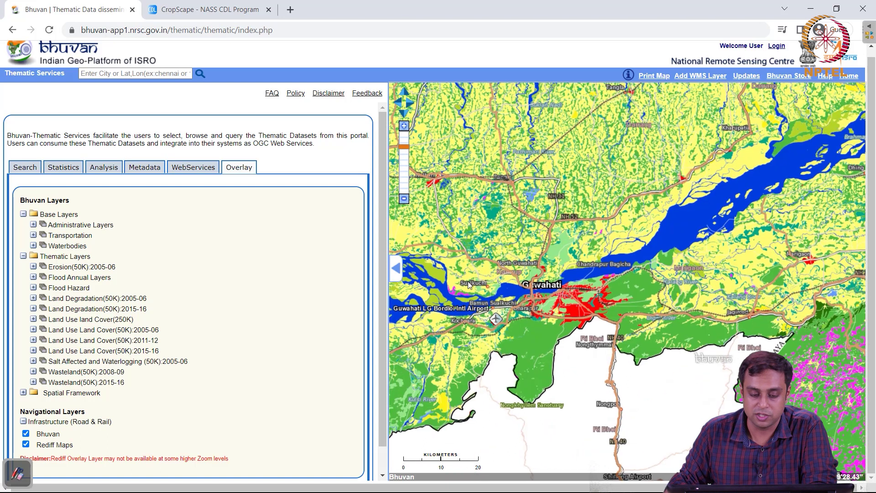
click(404, 125)
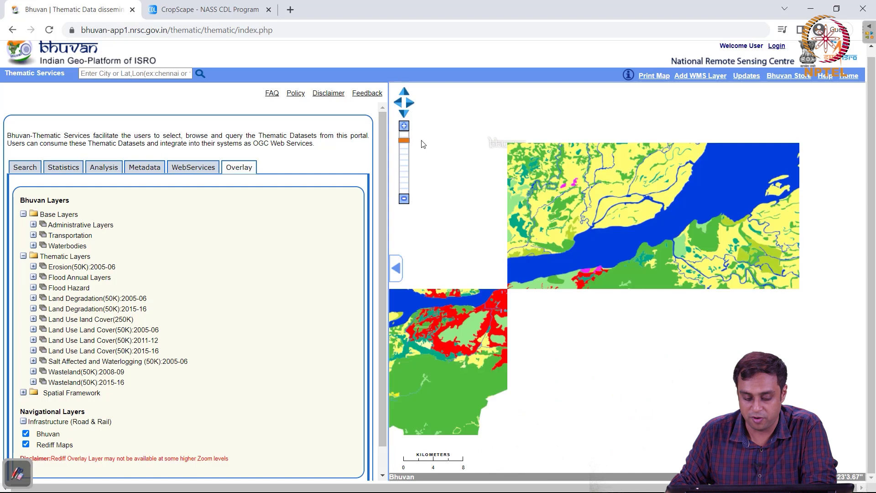
drag(561, 347, 639, 326)
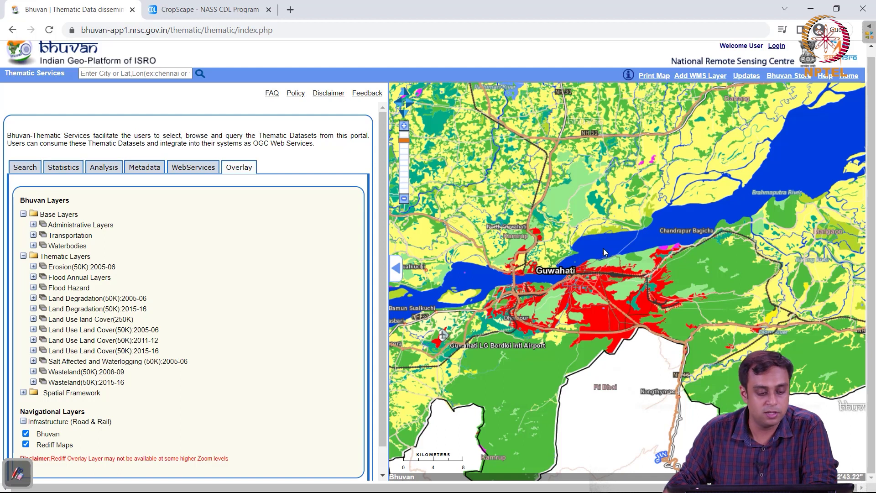
click(103, 168)
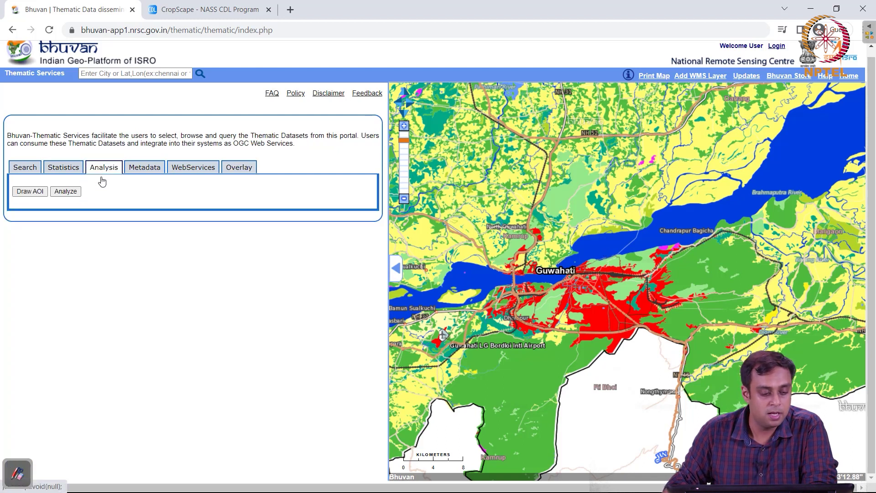
click(32, 192)
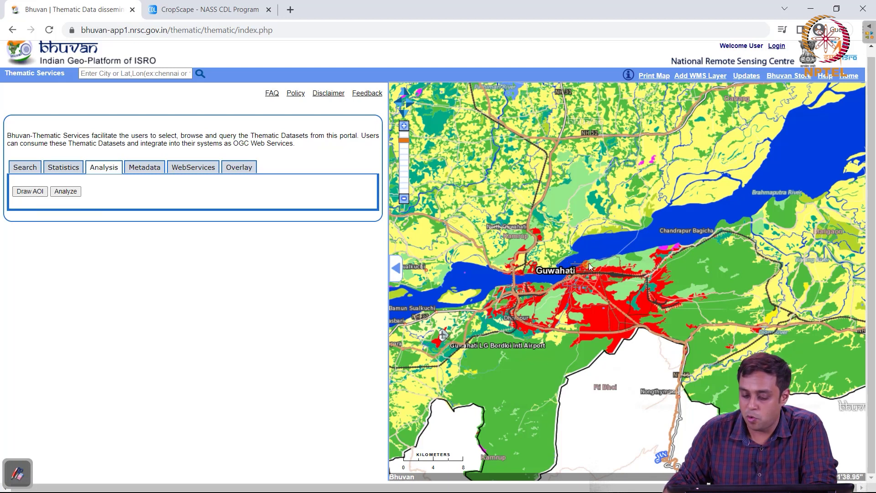
click(658, 263)
click(658, 327)
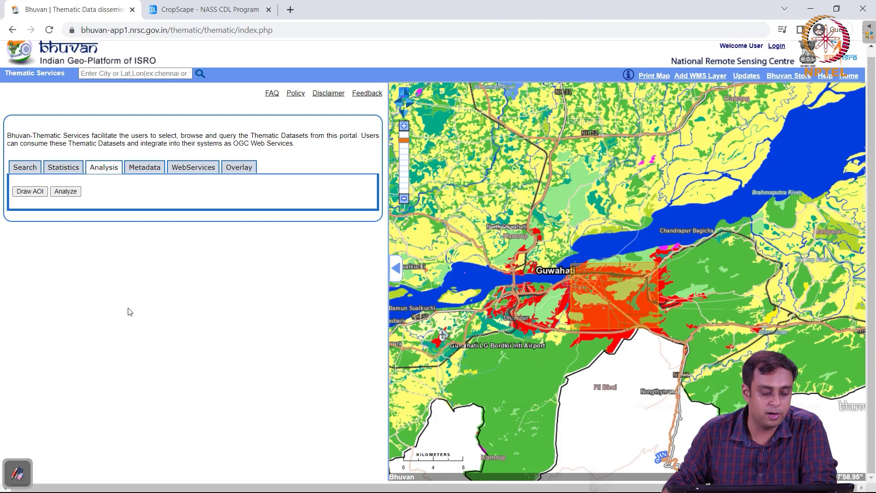
click(72, 195)
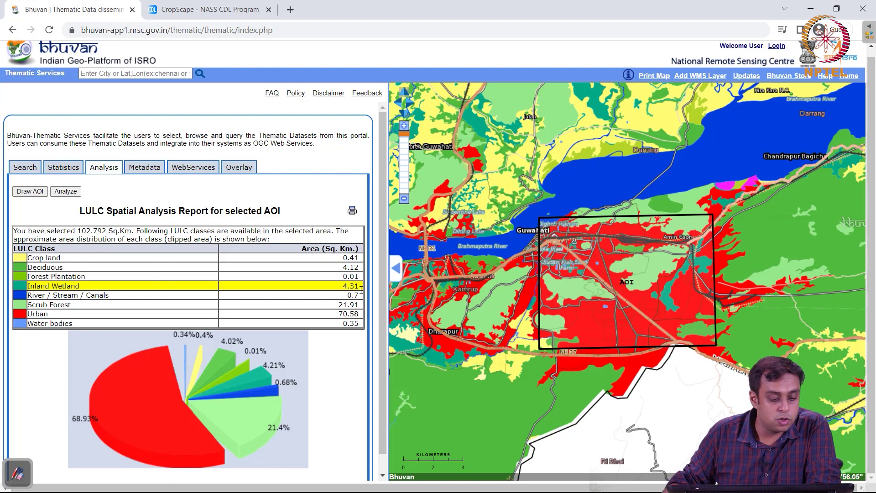
drag(75, 230, 132, 233)
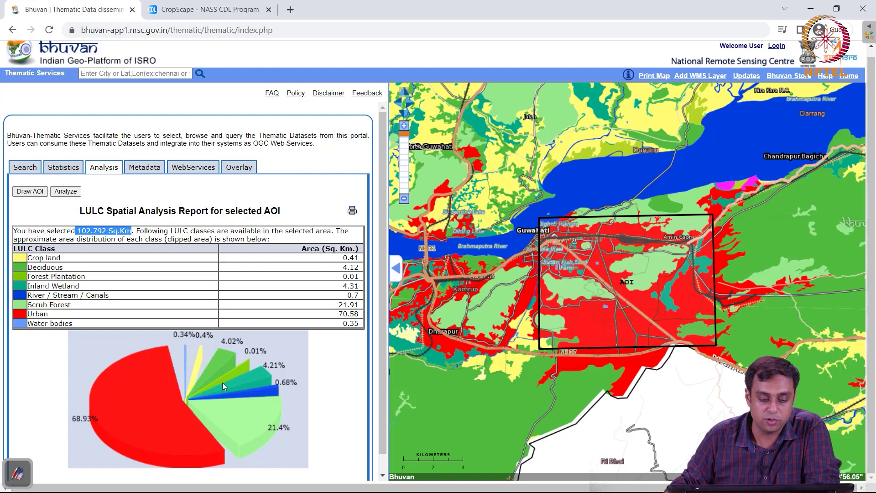
Step: Overlay the Taluk administrative boundaries on the land use map and view them across Assam
click(245, 172)
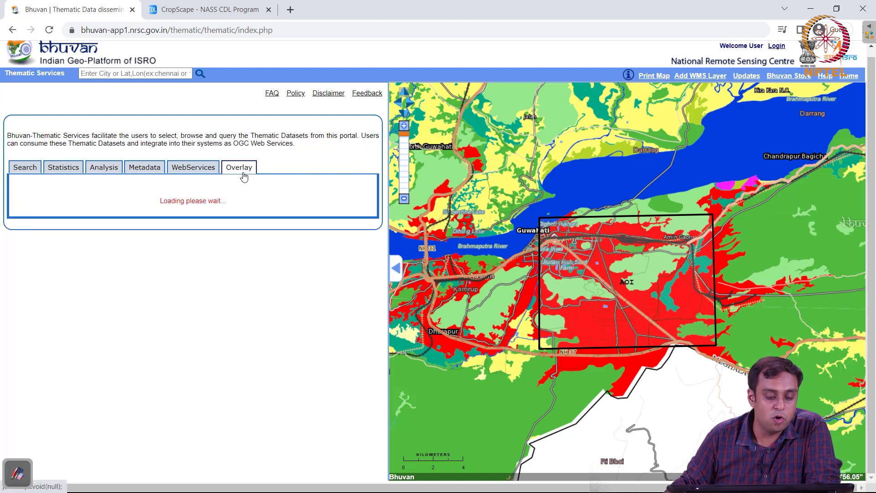
click(34, 225)
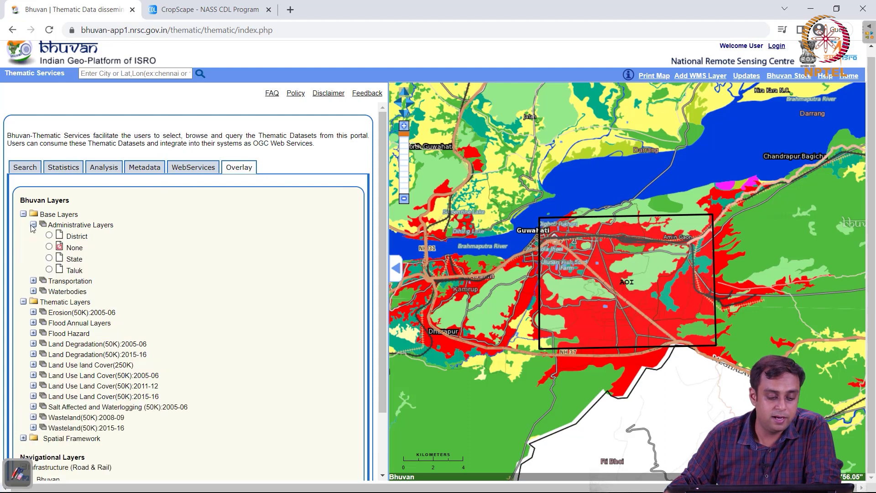
click(49, 269)
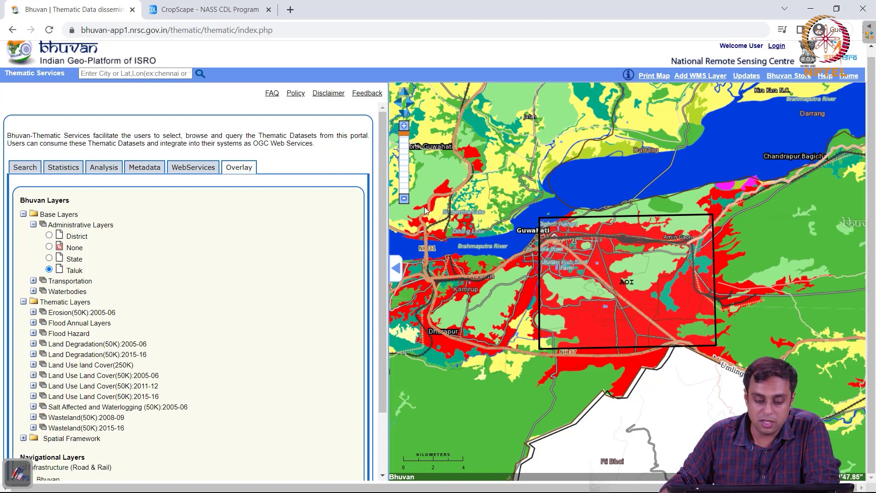
click(403, 200)
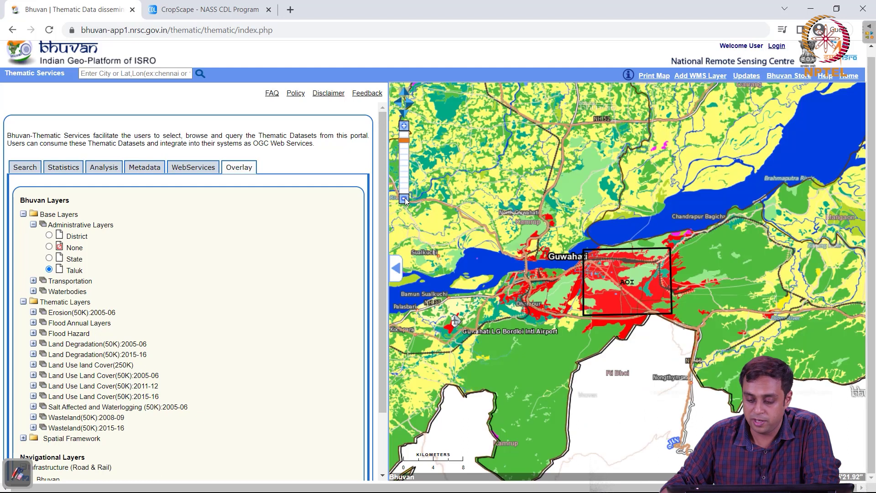
click(404, 200)
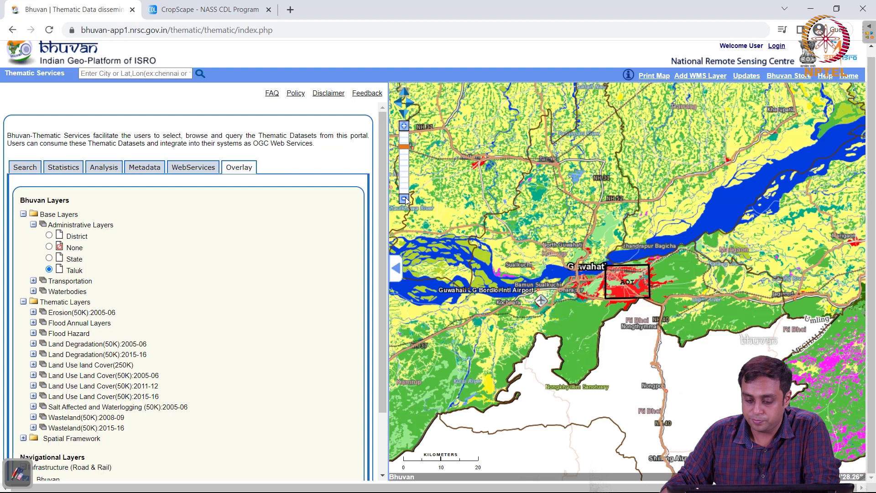
click(404, 199)
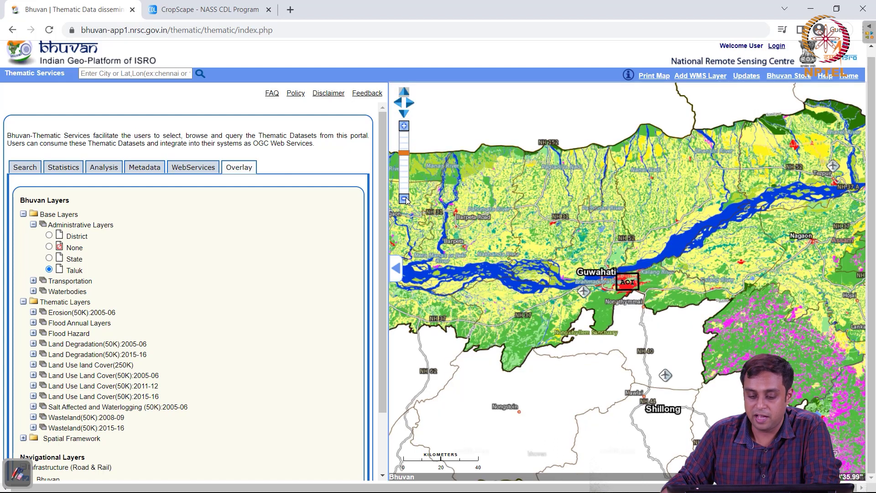
click(404, 199)
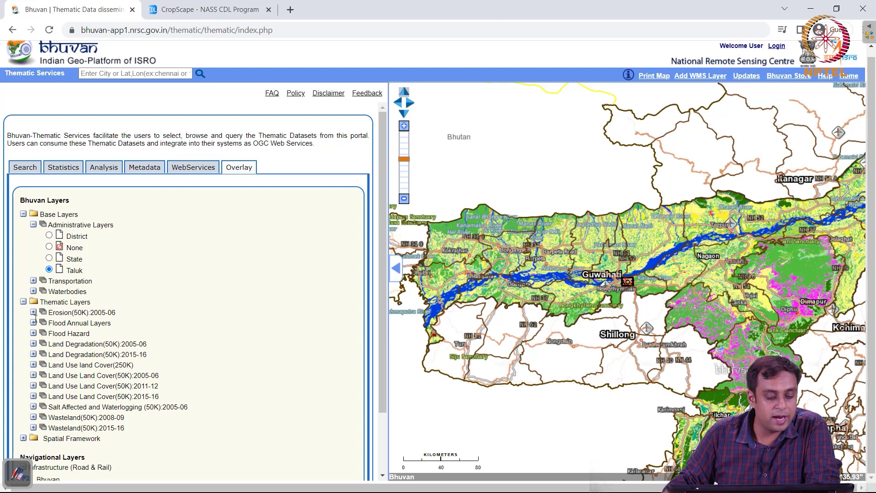
Step: Browse the Waterbodies and Transportation Roads overlay layers and inspect the taluk boundaries around Guwahati more closely
click(33, 291)
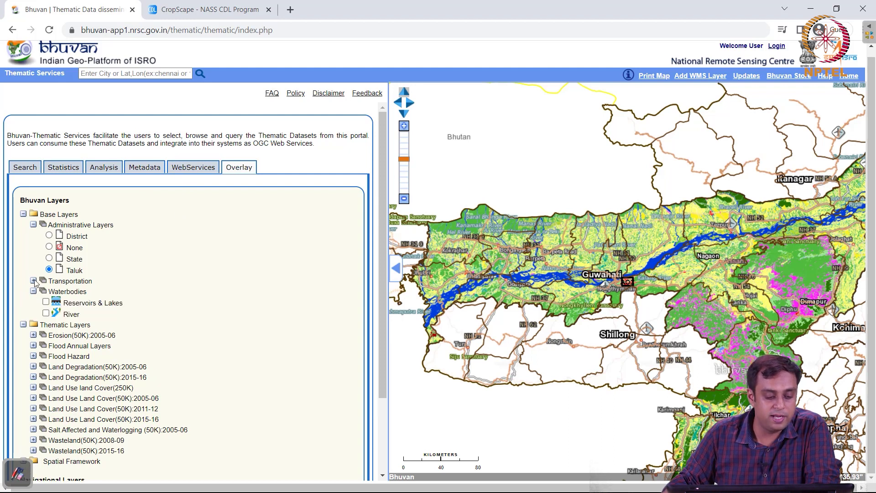
click(34, 280)
click(43, 291)
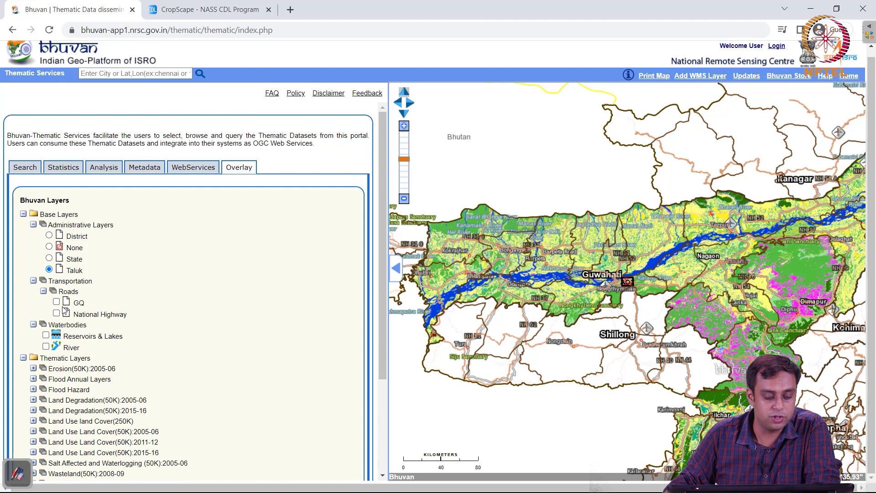
scroll(169, 294, down, 1)
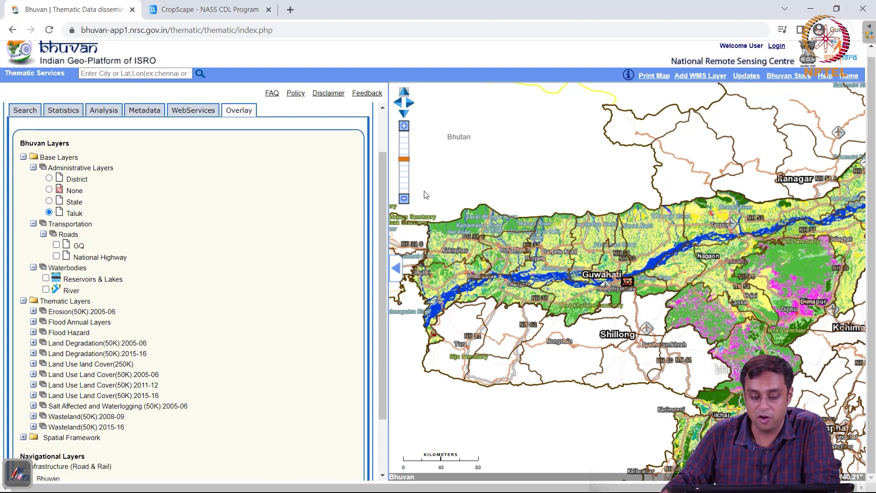
click(404, 126)
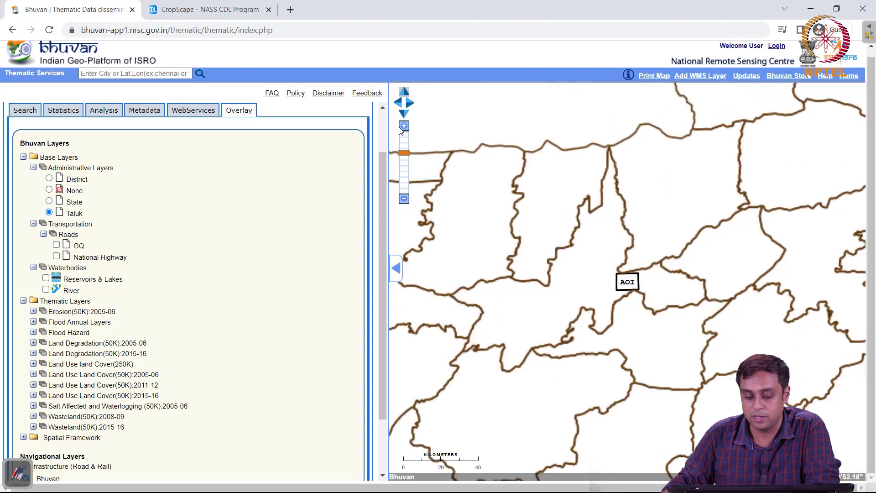
click(403, 127)
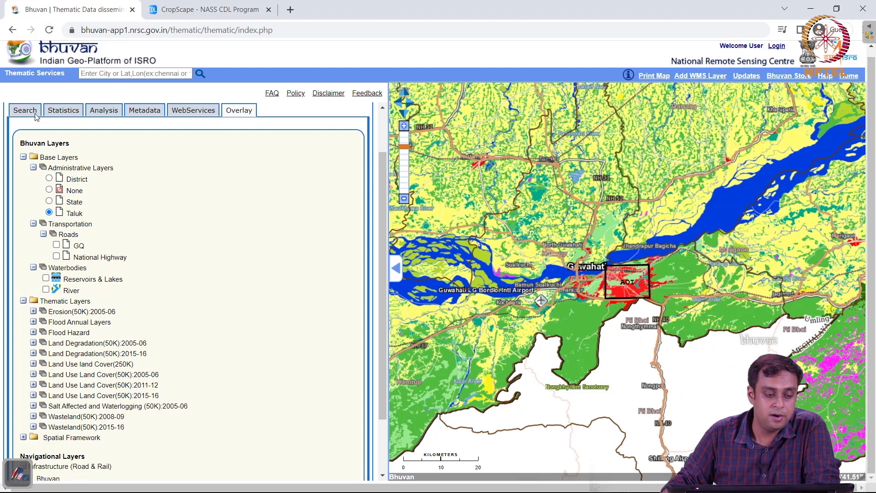
Step: View Assam's state-wise LULC statistics and switch to the district-wise statistics
click(74, 111)
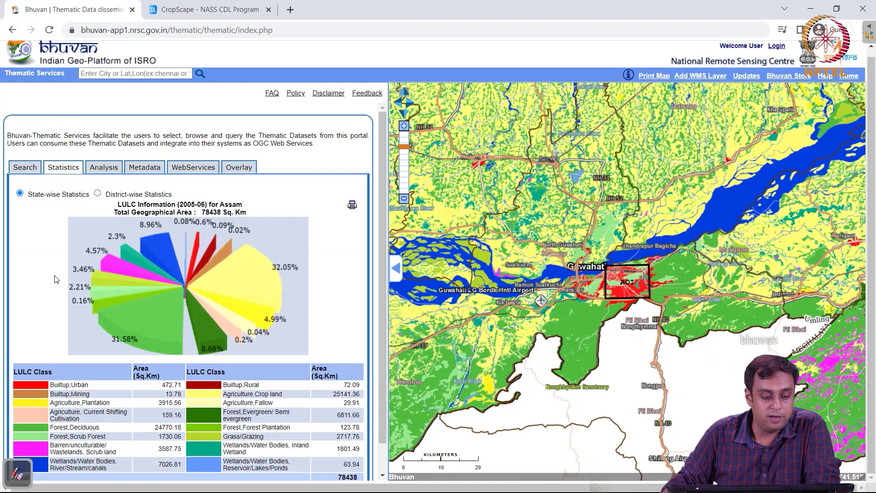
click(103, 195)
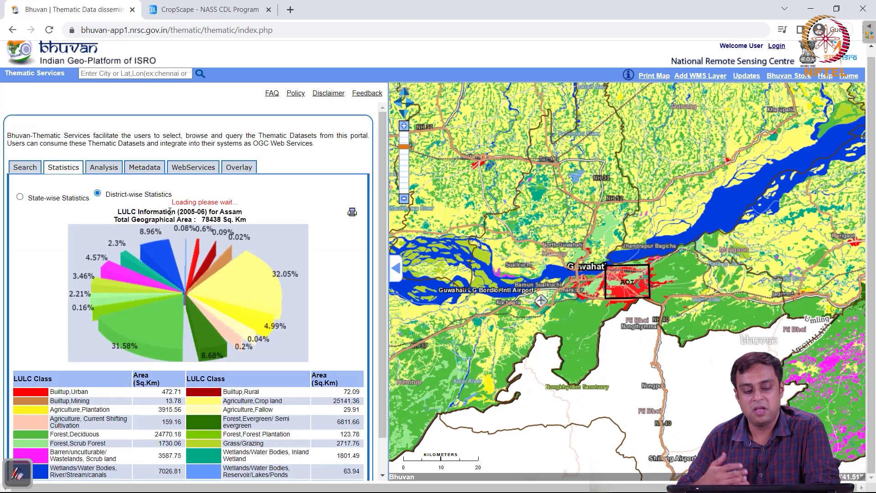